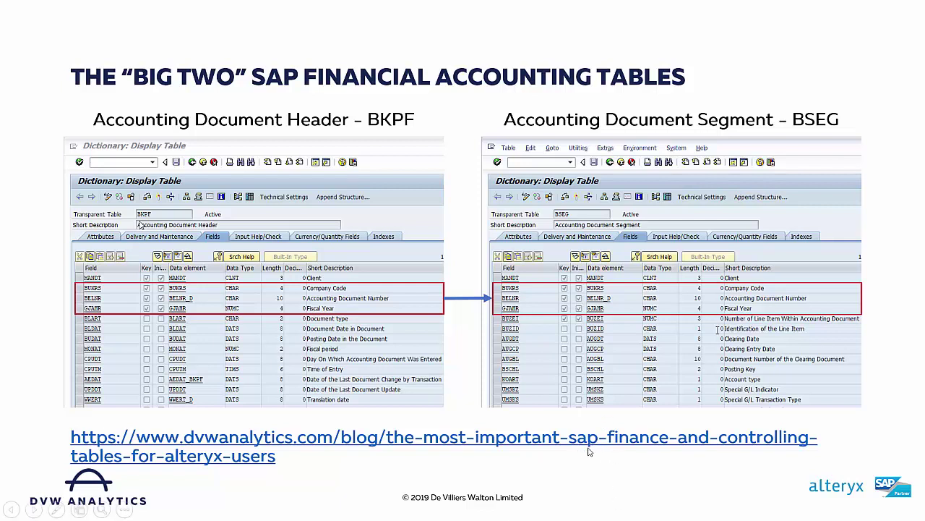
# - Leave the 'Big Two' BKPF/BSEG slide show and switch to the Chrome window
pyautogui.hotkey('alt', 'Tab')
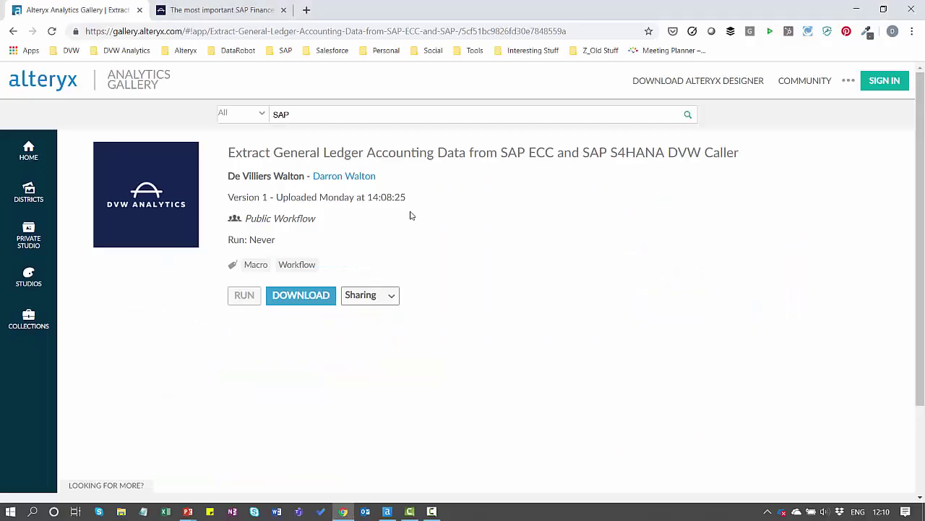
# - Read the BKPF and BSEG 'Big Two' section of the DVW Analytics SAP FI/CO tables blog post
pyautogui.click(246, 9)
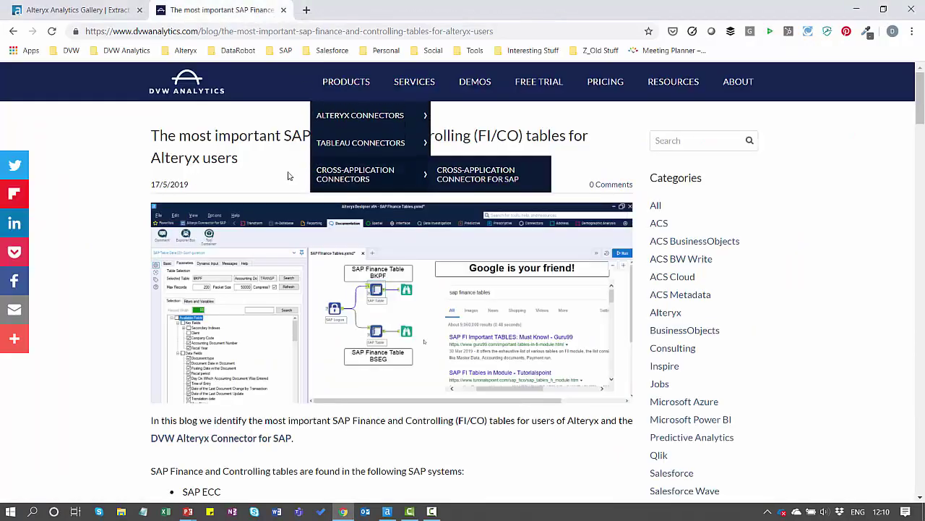
pyautogui.scroll(-1, 124, 173)
pyautogui.scroll(1, 124, 174)
pyautogui.scroll(-2, 124, 173)
pyautogui.scroll(-3, 124, 174)
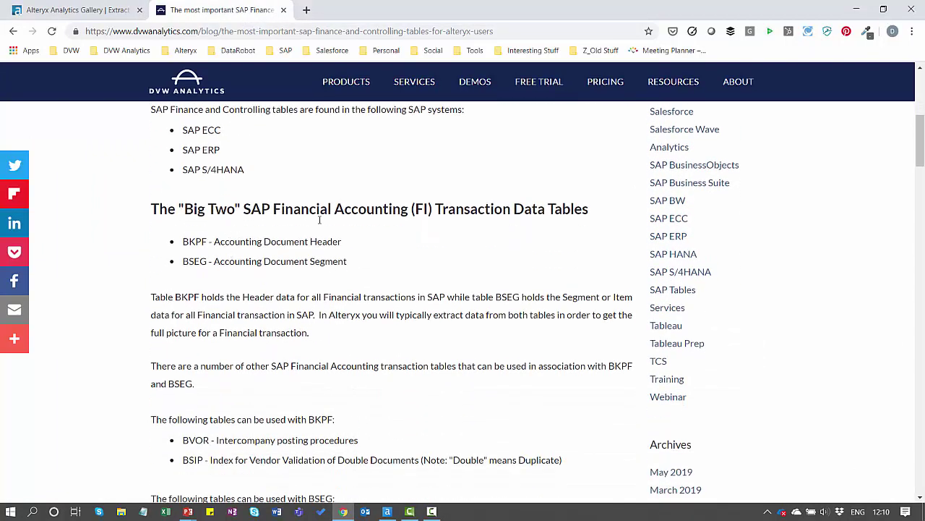
pyautogui.scroll(-2, 441, 289)
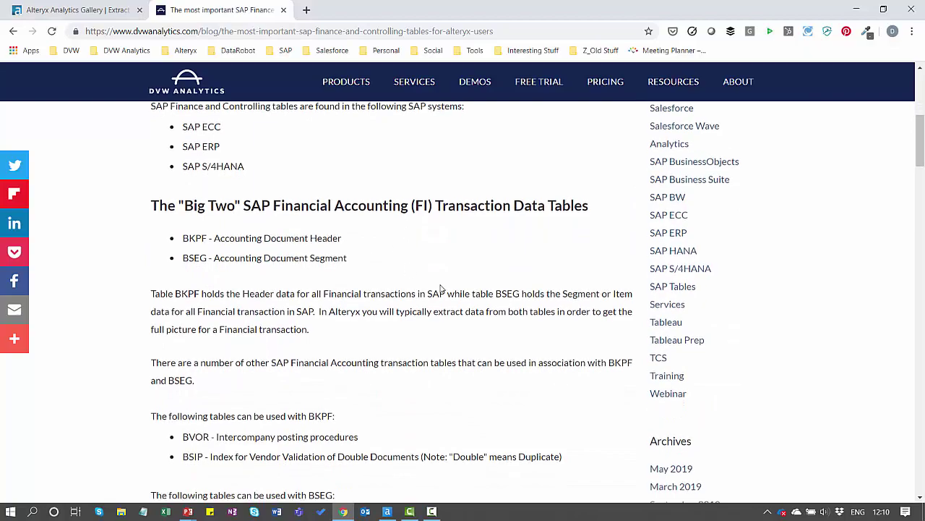
pyautogui.scroll(-4, 441, 289)
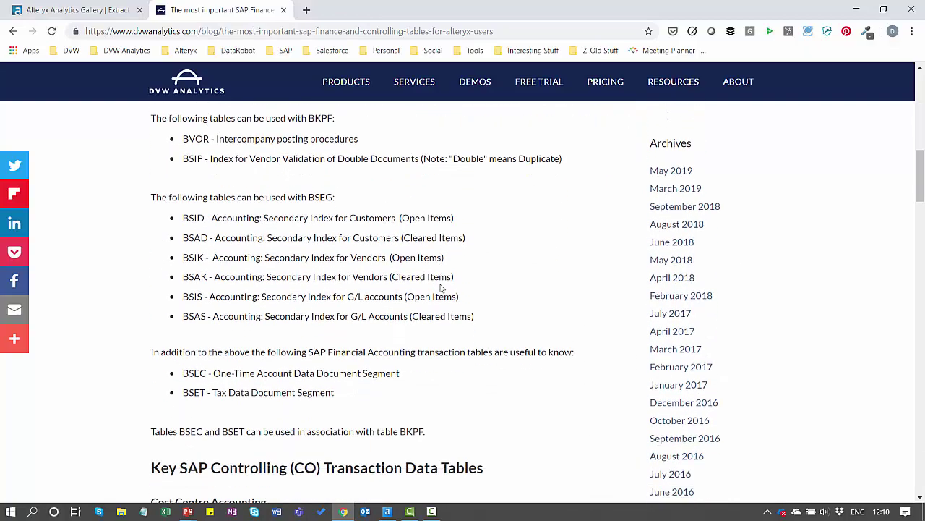
pyautogui.scroll(8, 441, 289)
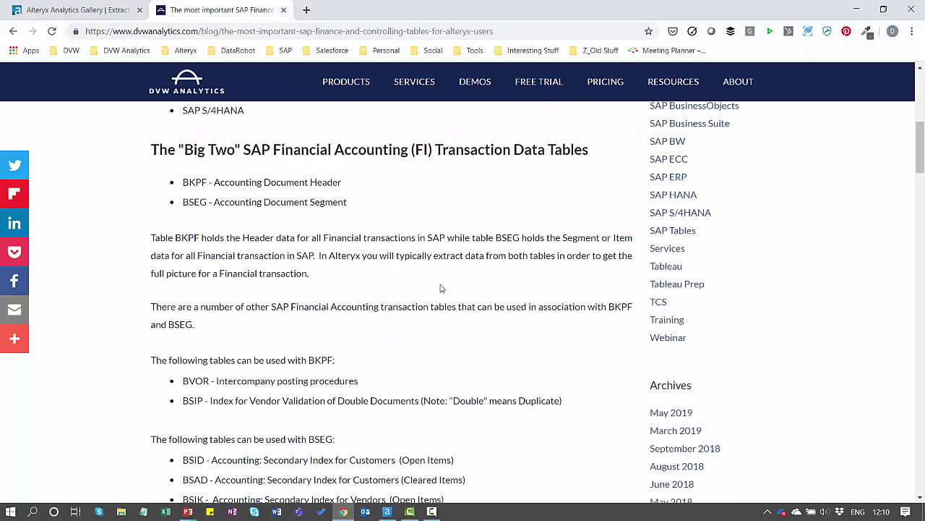
pyautogui.hotkey('alt', 'Tab')
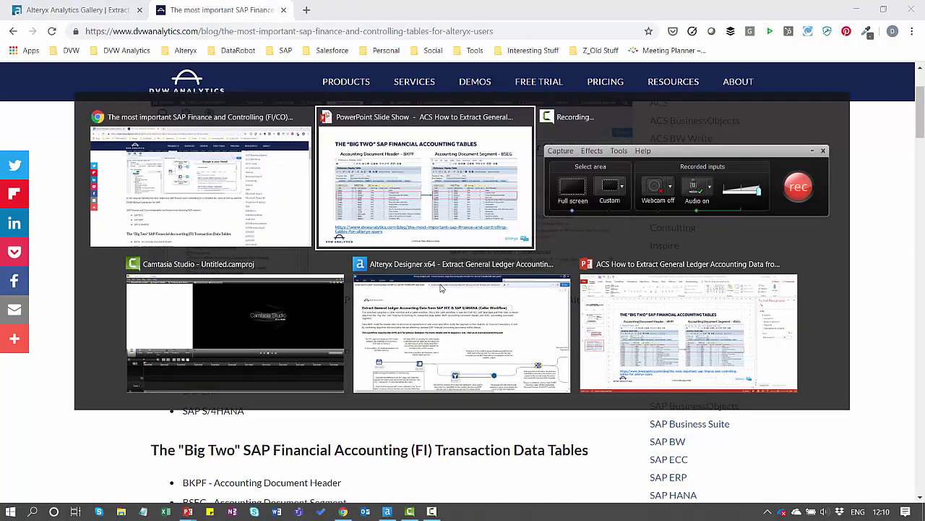
# - End the slide show and look at the Callee workflow in Alteryx Designer
pyautogui.press('Right')
pyautogui.hotkey('alt', 'Tab')
pyautogui.hotkey('alt', 'Tab')
pyautogui.hotkey('alt', 'Tab')
pyautogui.hotkey('alt', 'Tab')
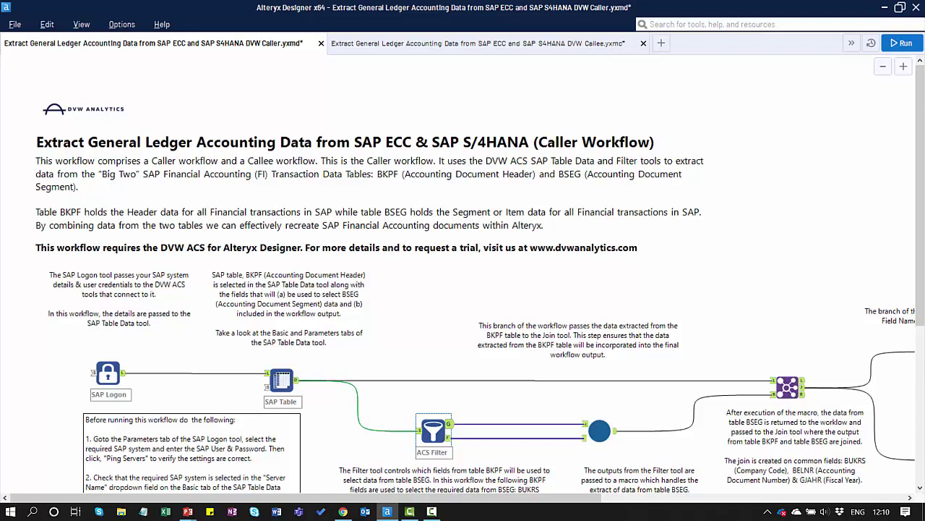
pyautogui.click(495, 44)
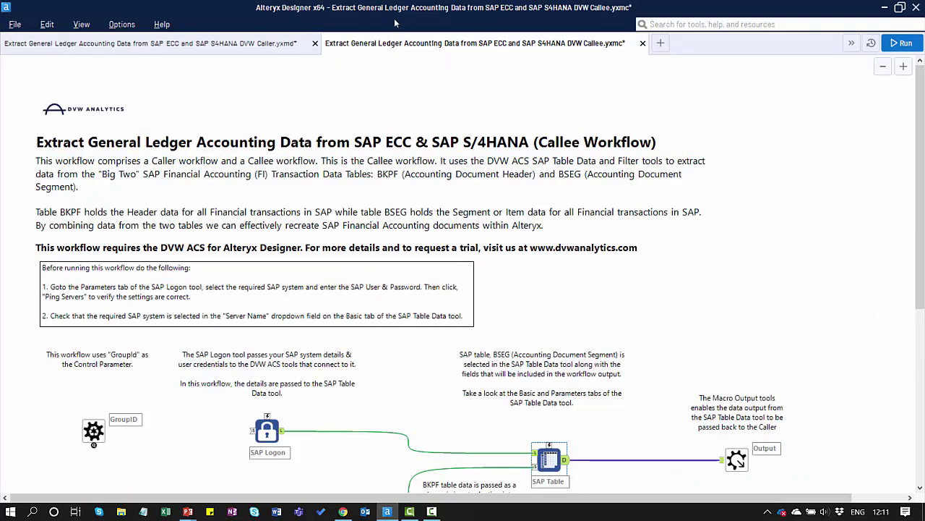
# - Return to the Caller workflow and scroll through its SAP Logon, SAP Table, ACS Filter, BSEG macro and Join tools
pyautogui.click(271, 44)
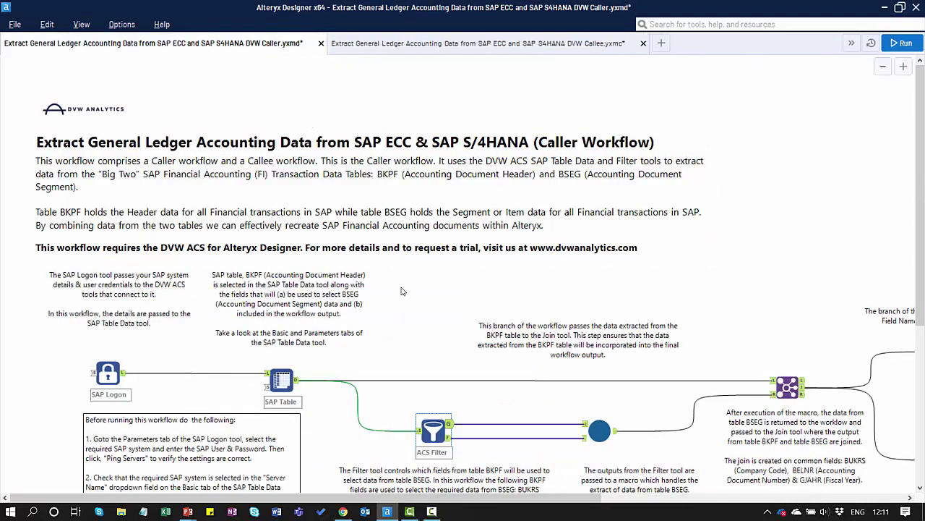
pyautogui.scroll(-1, 403, 290)
pyautogui.scroll(-1, 403, 285)
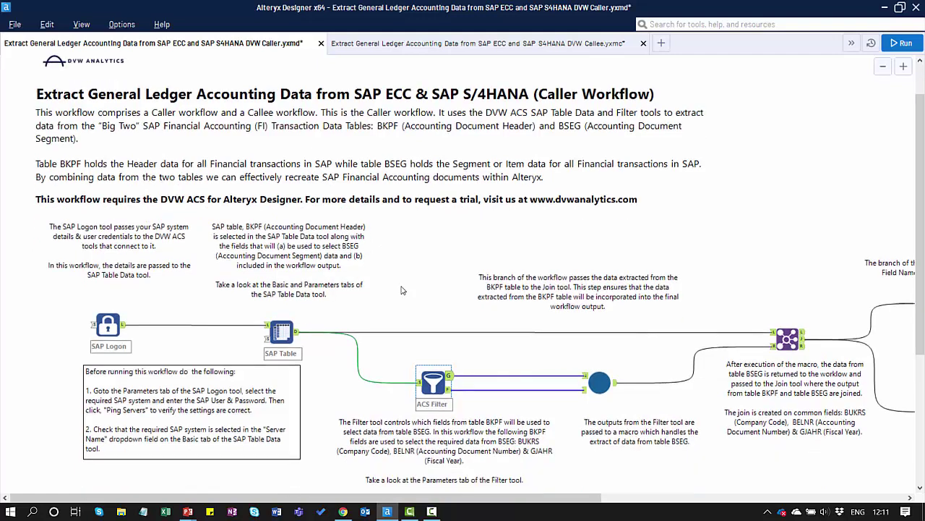
pyautogui.scroll(-2, 403, 280)
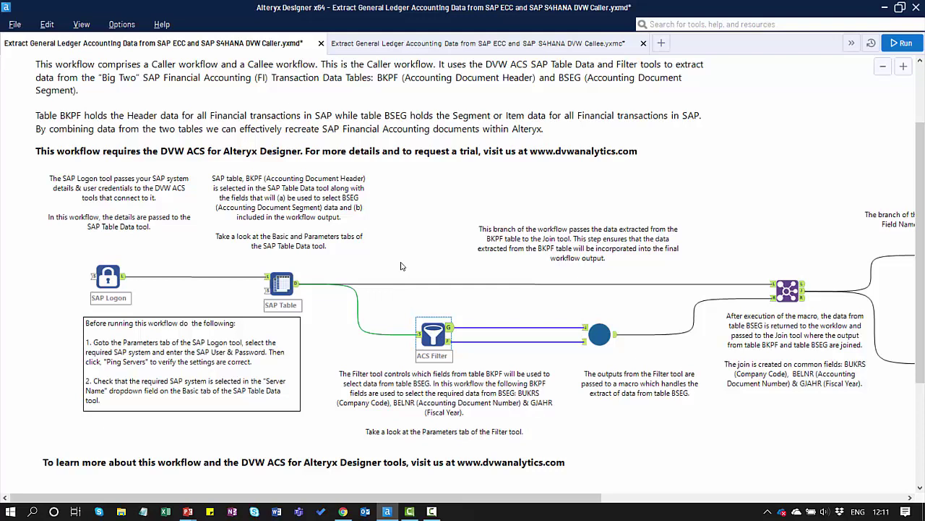
pyautogui.scroll(1, 172, 271)
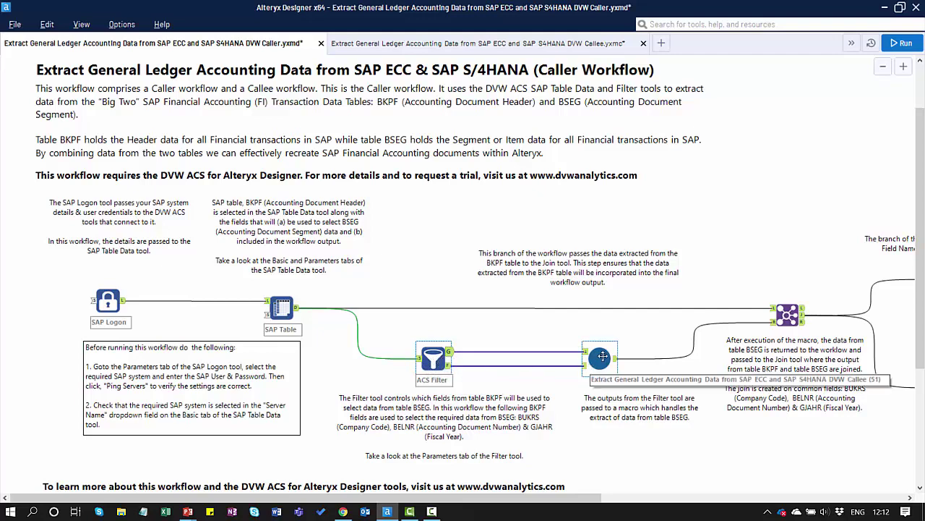
pyautogui.click(520, 45)
pyautogui.scroll(-1, 300, 193)
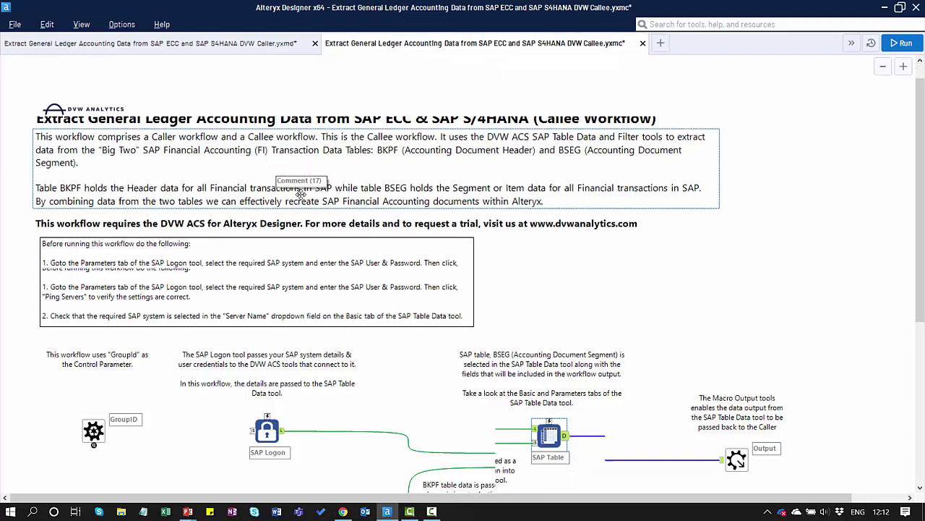
pyautogui.scroll(-1, 300, 194)
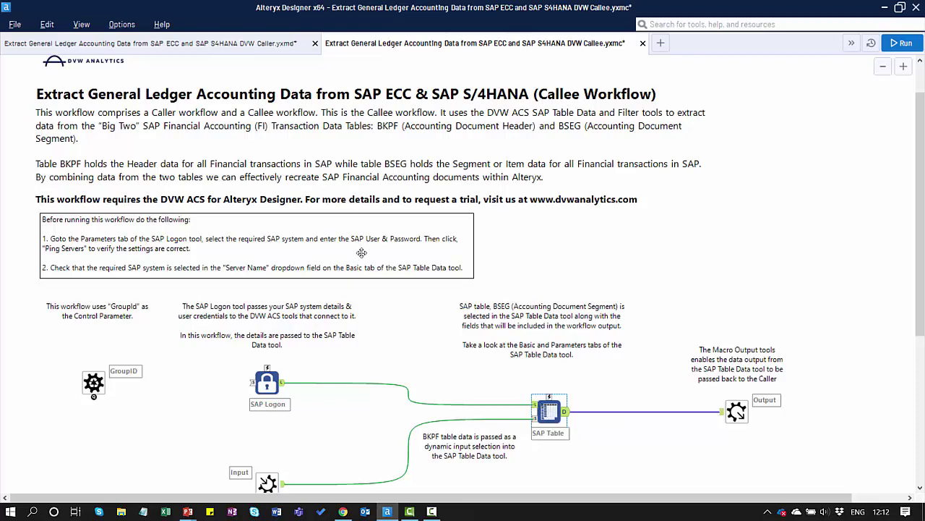
pyautogui.click(201, 45)
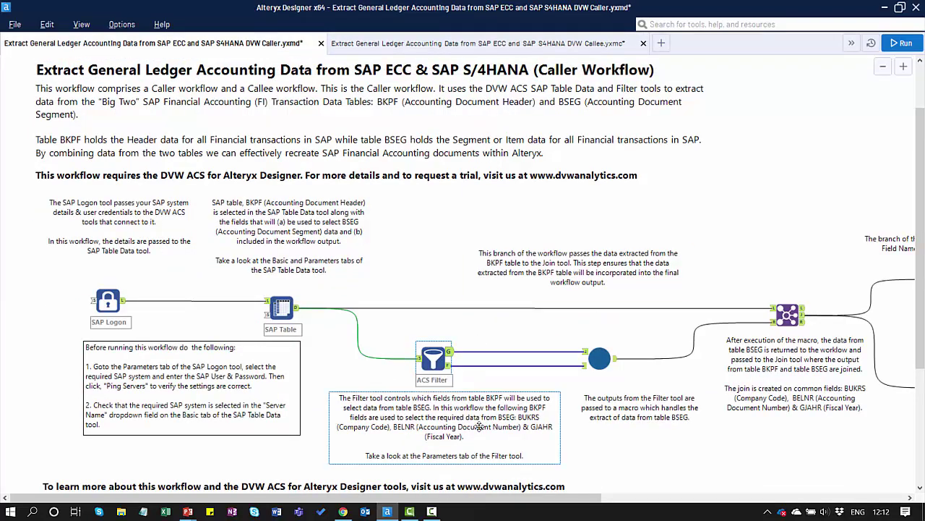
pyautogui.hscroll(5, 457, 498)
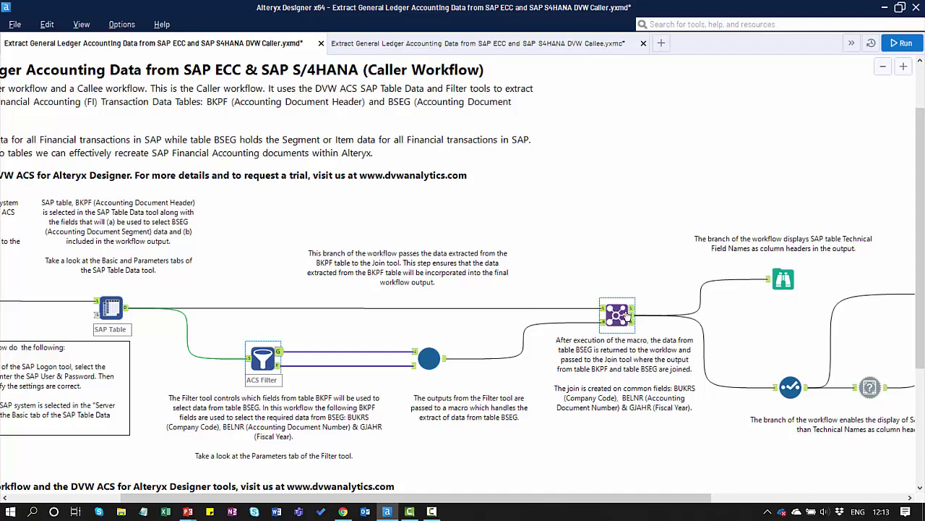
pyautogui.moveTo(590, 500); pyautogui.dragTo(745, 500)
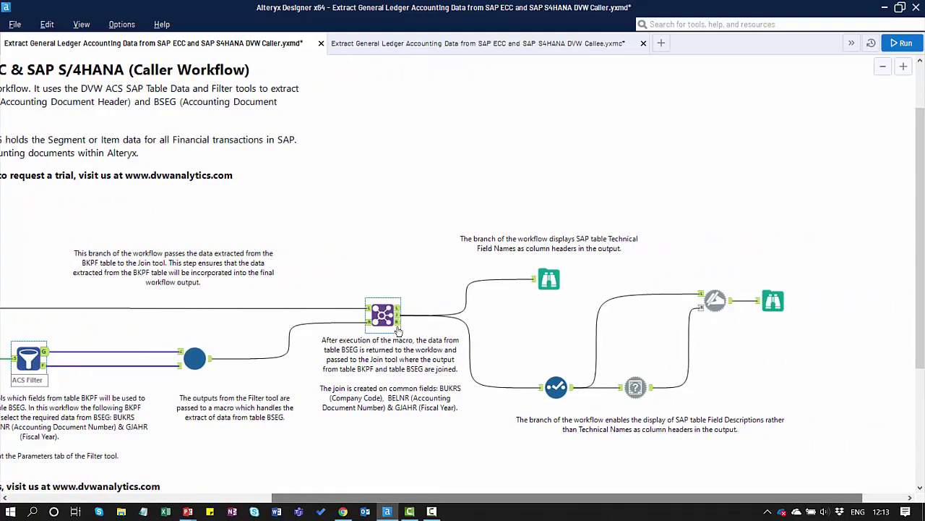
pyautogui.click(546, 286)
pyautogui.click(559, 259)
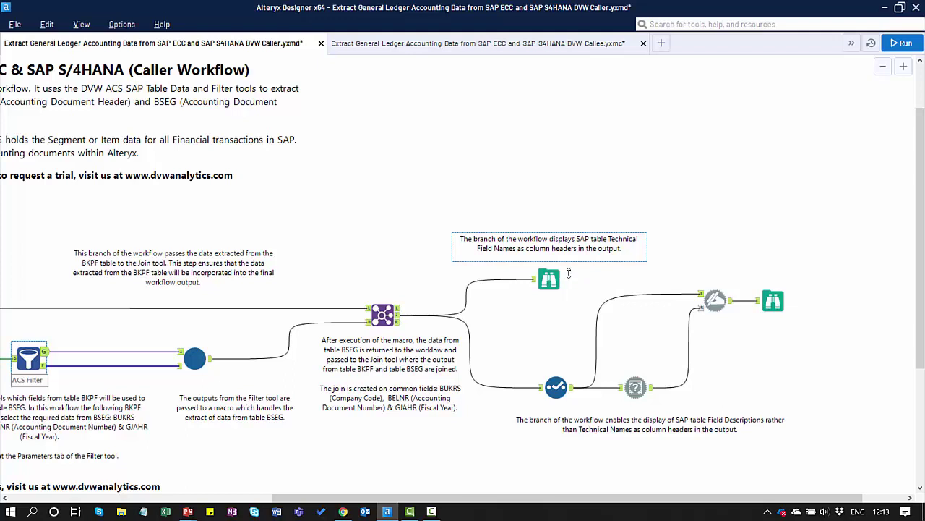
pyautogui.click(604, 334)
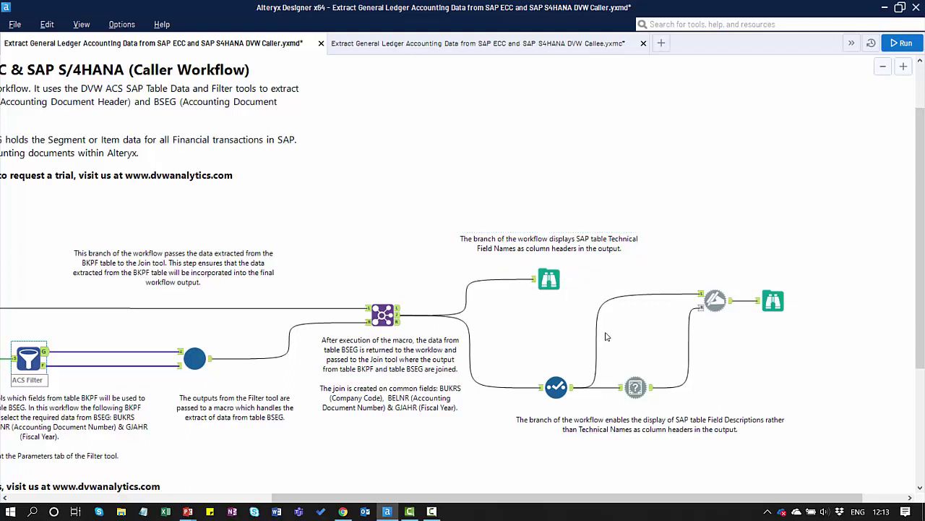
pyautogui.click(631, 394)
pyautogui.moveTo(577, 498); pyautogui.dragTo(298, 505)
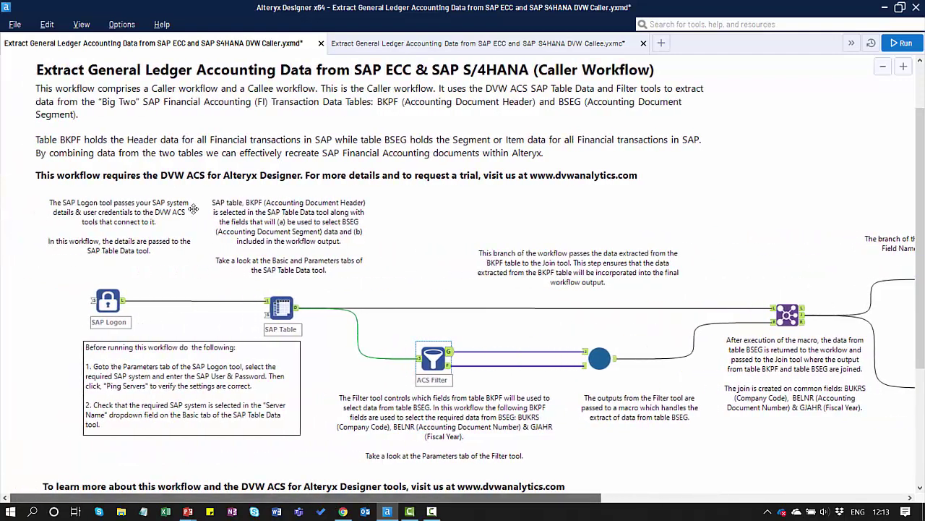
# - Show the Tool Palette, Results and Configuration panels from the View menu
pyautogui.click(82, 27)
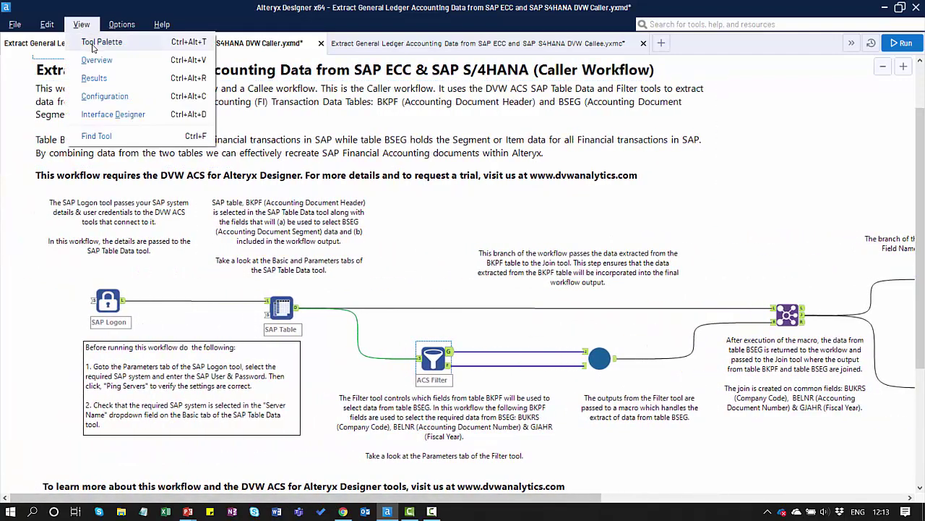
pyautogui.click(95, 45)
pyautogui.click(81, 27)
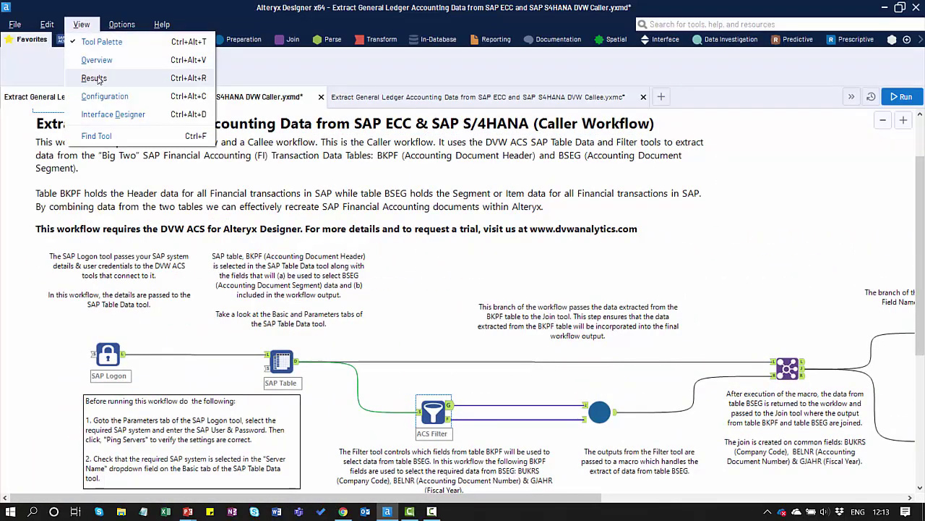
pyautogui.click(98, 77)
pyautogui.click(82, 25)
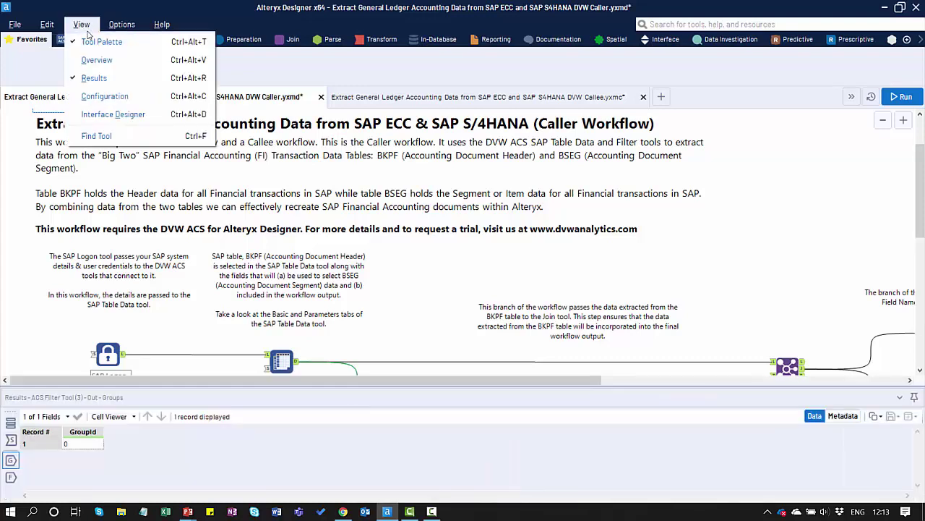
pyautogui.click(94, 94)
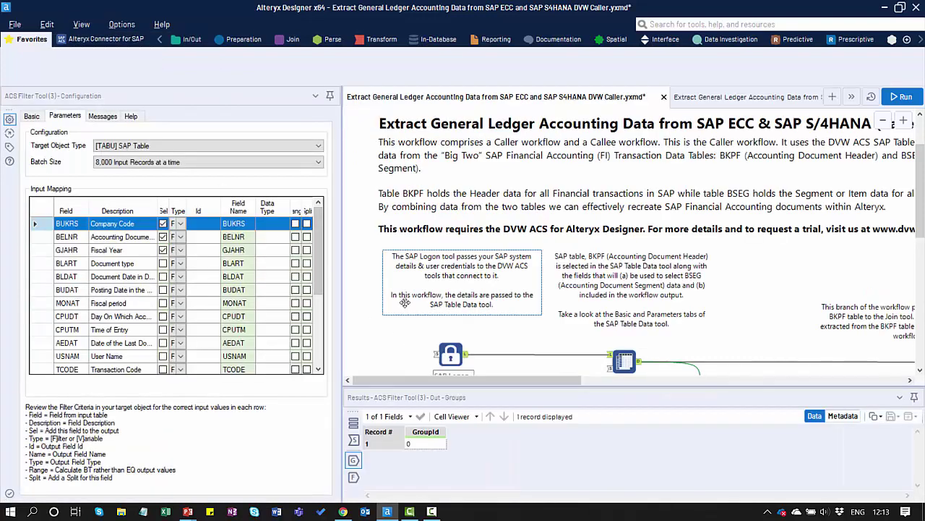
pyautogui.scroll(-2, 402, 307)
pyautogui.scroll(-1, 402, 307)
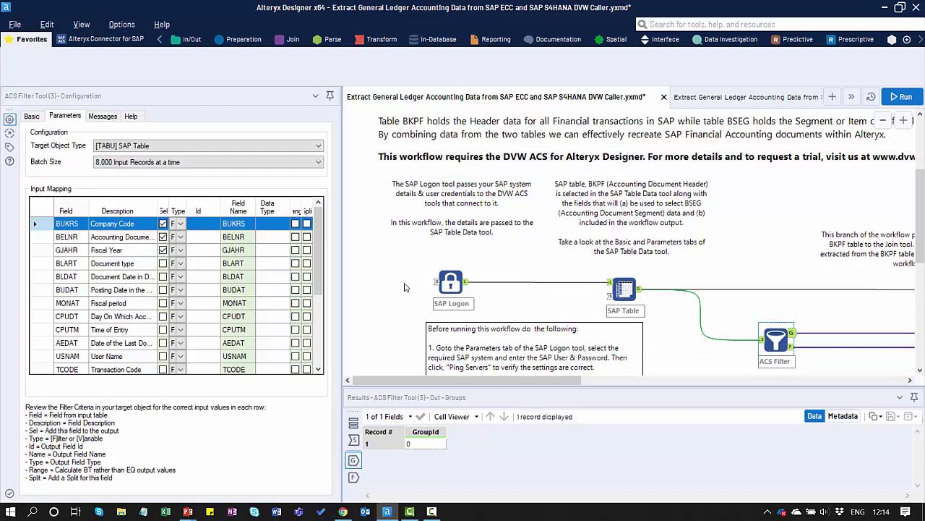
# - Open the SAP Logon settings showing the HS4 - SAP S/4 HANA 1709 system and its credentials
pyautogui.click(456, 286)
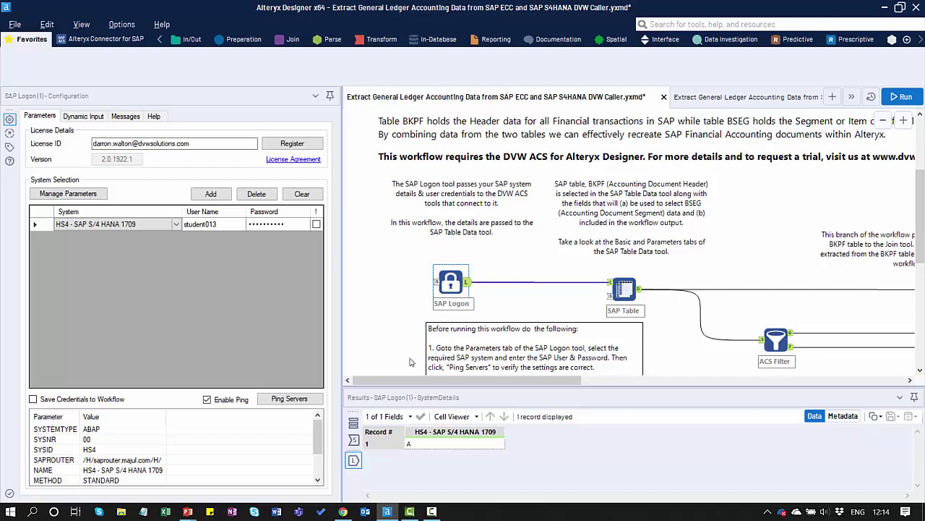
# - Inspect the SAP Table tool's Parameters: table BKPF, 200 max records, and its checked header fields
pyautogui.moveTo(401, 382); pyautogui.dragTo(449, 383)
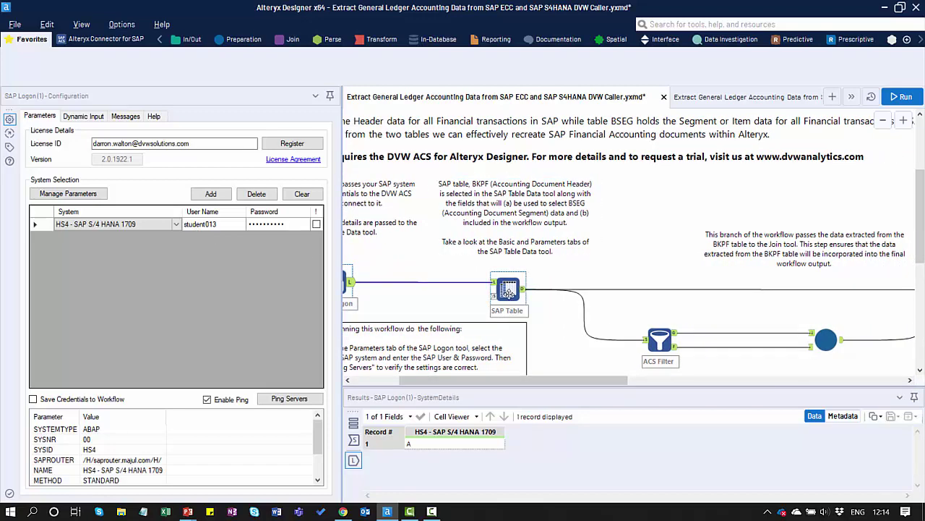
pyautogui.click(509, 292)
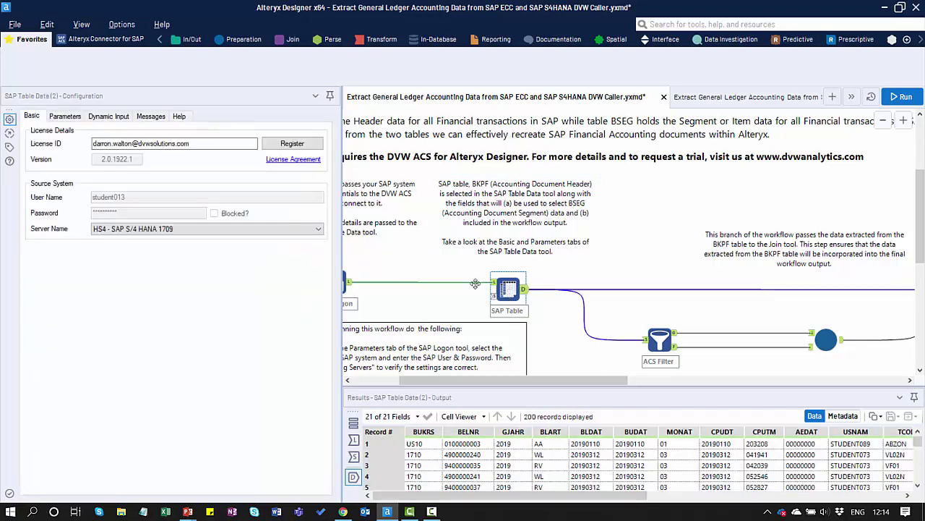
pyautogui.click(72, 120)
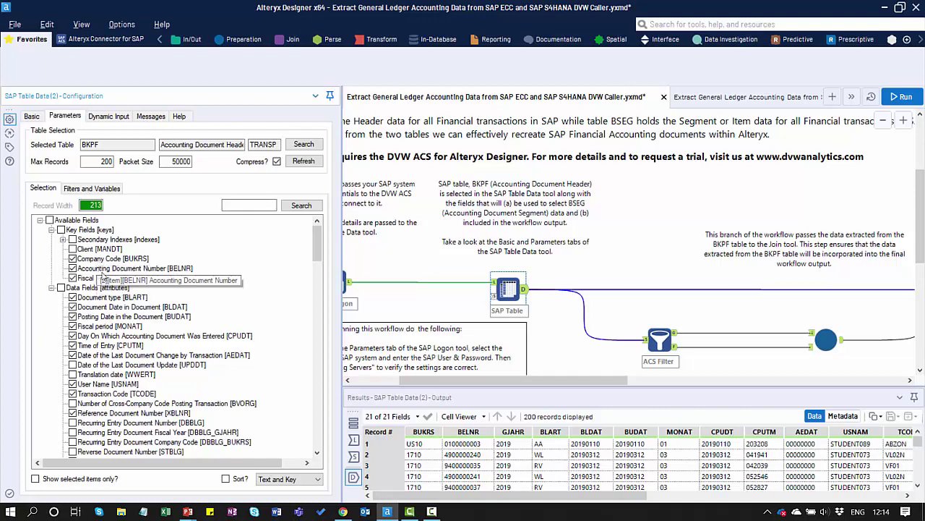
pyautogui.scroll(-1, 143, 269)
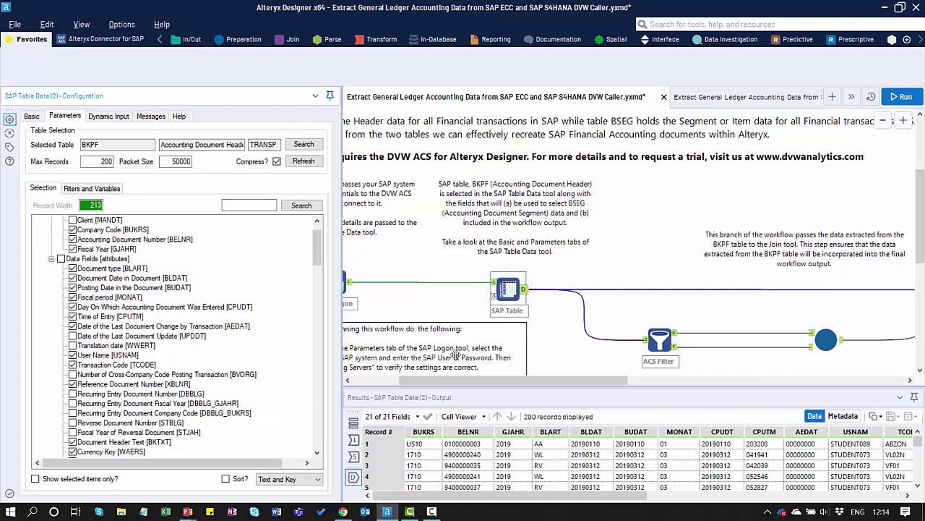
pyautogui.moveTo(507, 381); pyautogui.dragTo(580, 383)
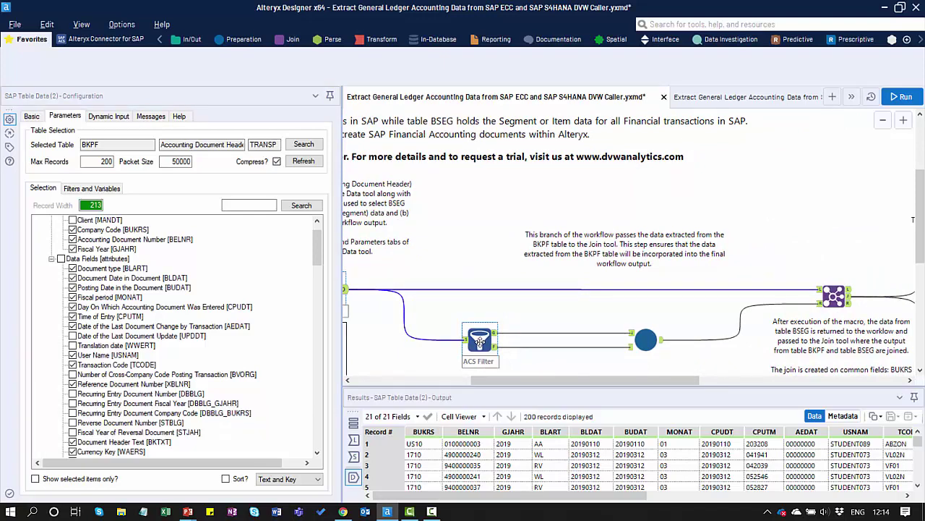
# - Inspect the ACS Filter's BUKRS, BELNR and GJAHR mapping, then pan right to the BSEG macro
pyautogui.click(479, 341)
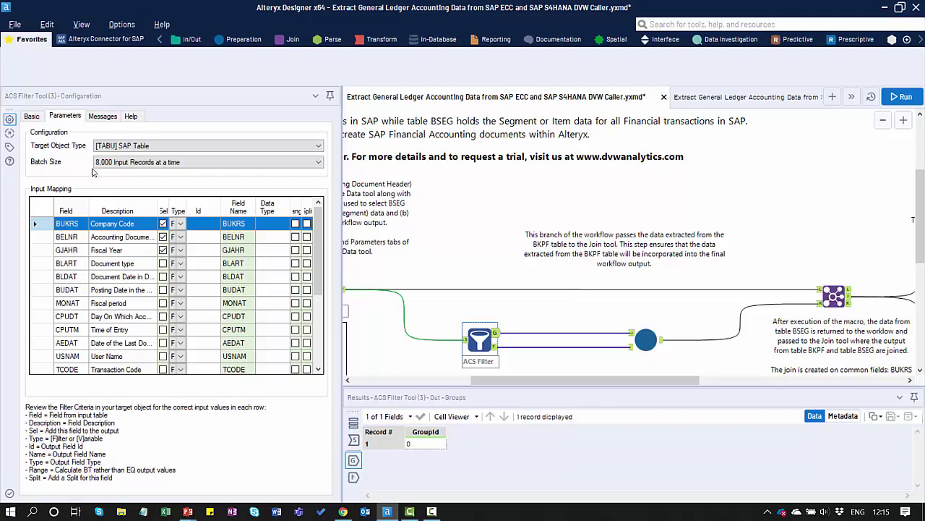
pyautogui.moveTo(558, 384); pyautogui.dragTo(626, 383)
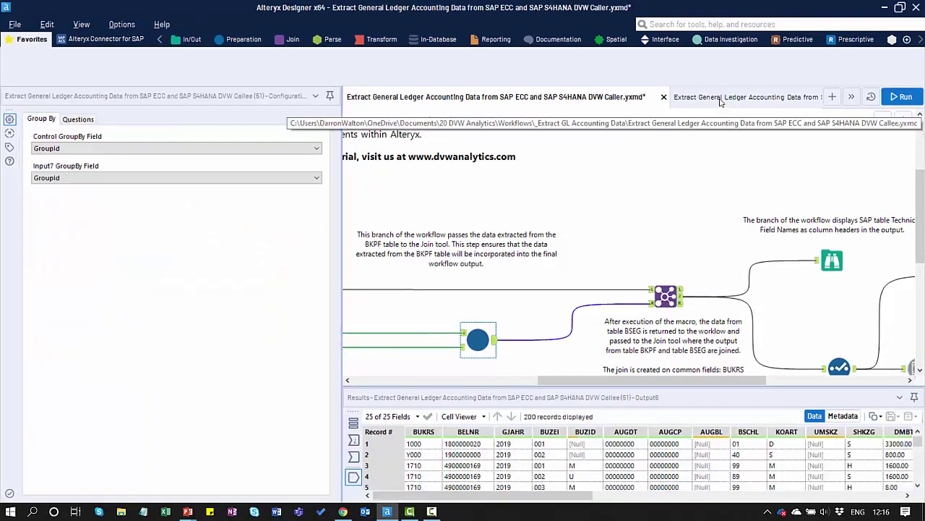
# - Browse the Callee workflow where SAP Table reads BSEG from BKPF dynamic input into Macro Output
pyautogui.click(720, 101)
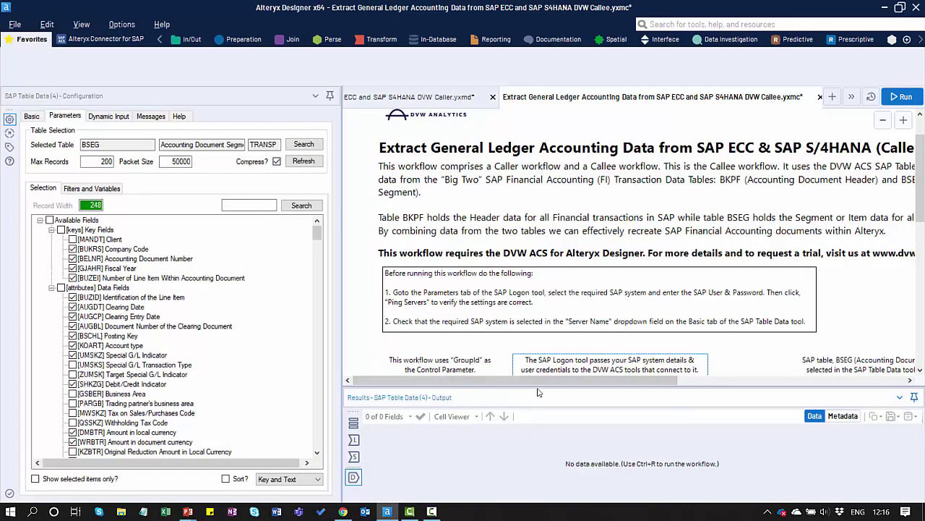
pyautogui.moveTo(537, 386); pyautogui.dragTo(538, 470)
pyautogui.scroll(-2, 563, 284)
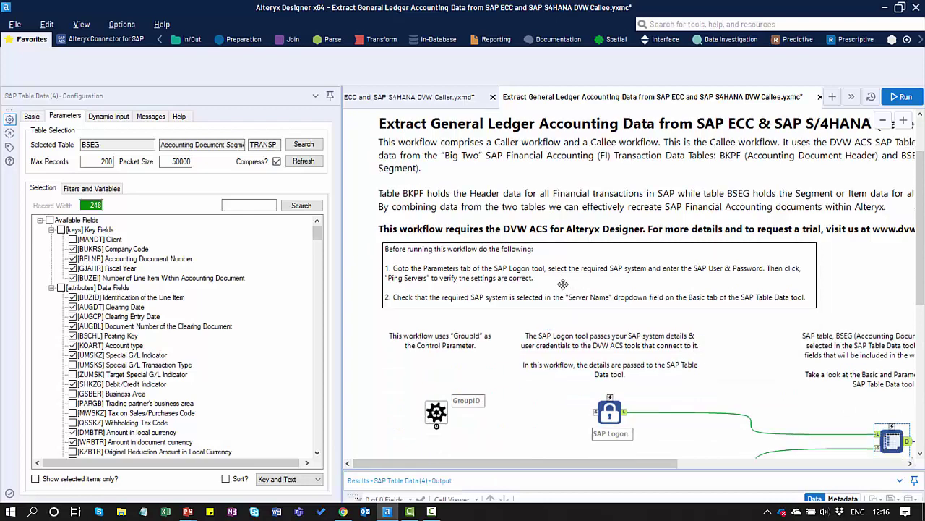
pyautogui.scroll(-3, 563, 284)
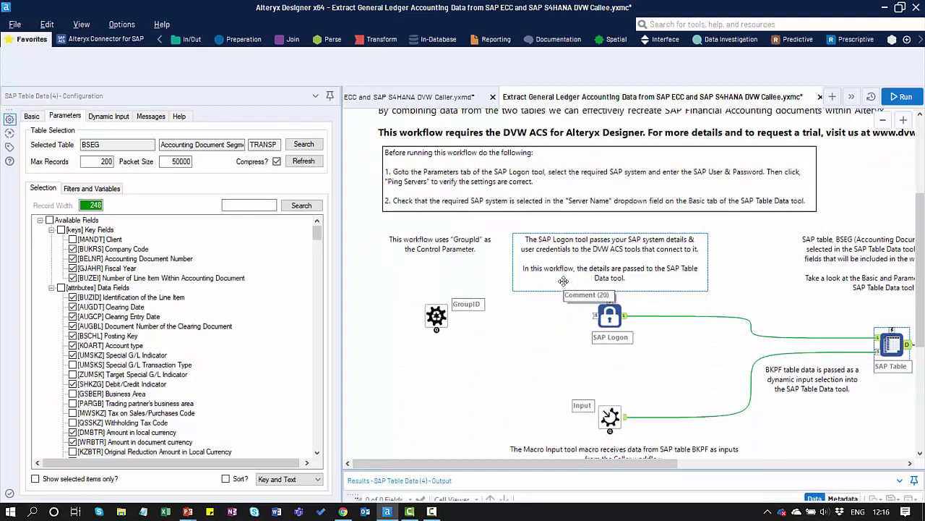
pyautogui.scroll(-1, 496, 402)
pyautogui.moveTo(470, 468); pyautogui.dragTo(534, 465)
pyautogui.scroll(-2, 535, 456)
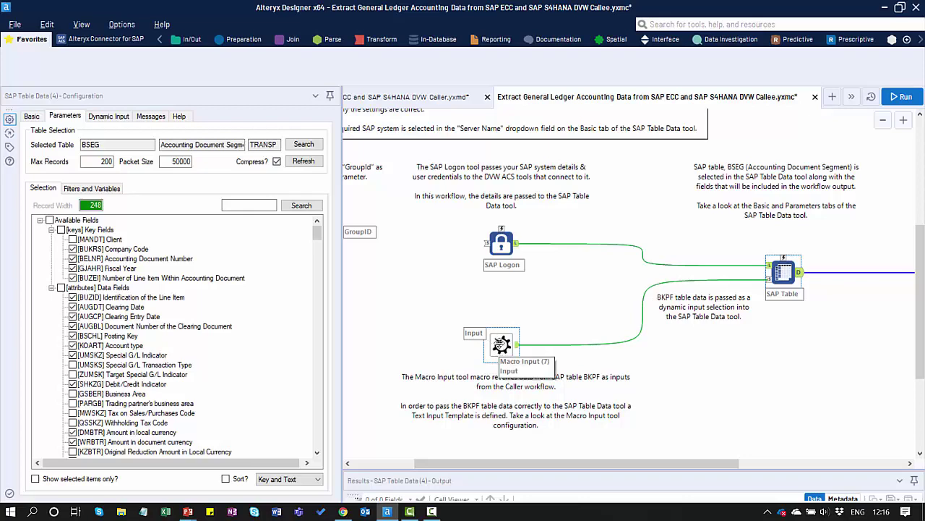
pyautogui.moveTo(578, 463); pyautogui.dragTo(670, 463)
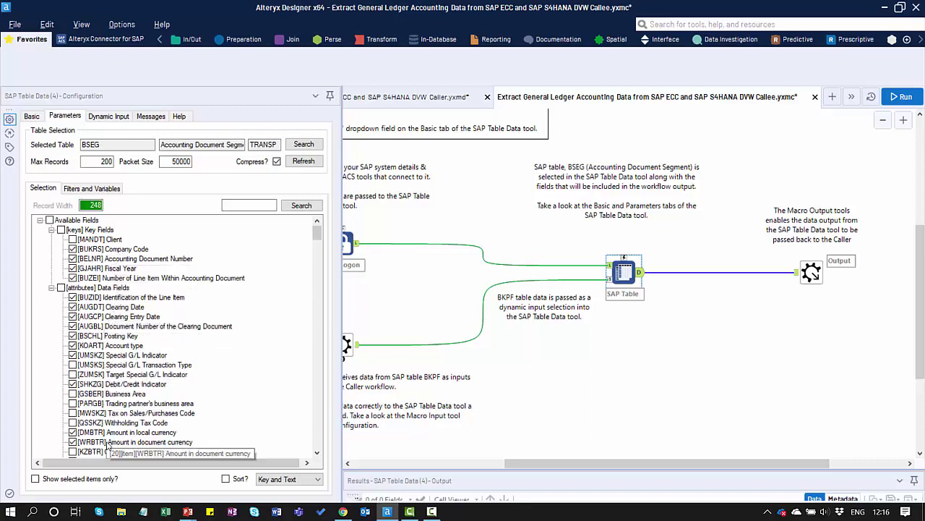
# - Check the BSEG filter conditions and selected fields, then go back to the Caller workflow
pyautogui.click(103, 189)
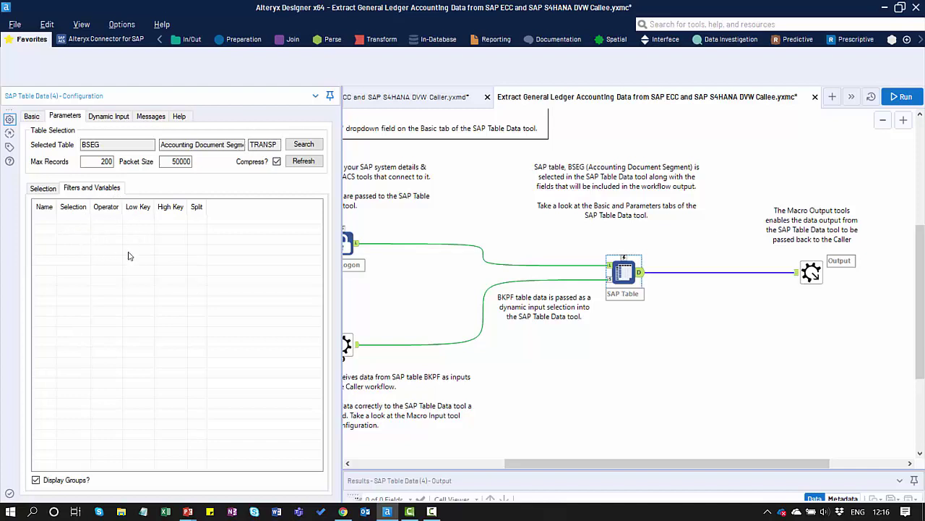
pyautogui.click(42, 190)
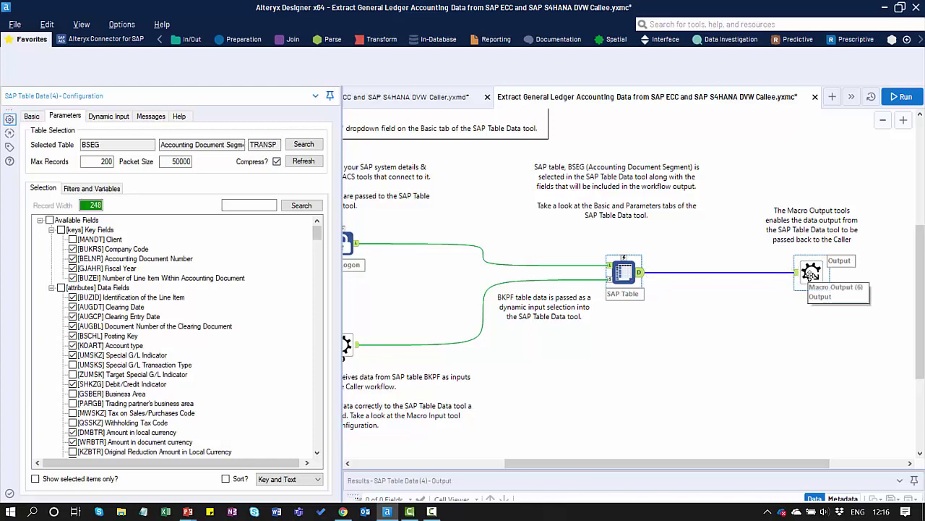
pyautogui.click(412, 96)
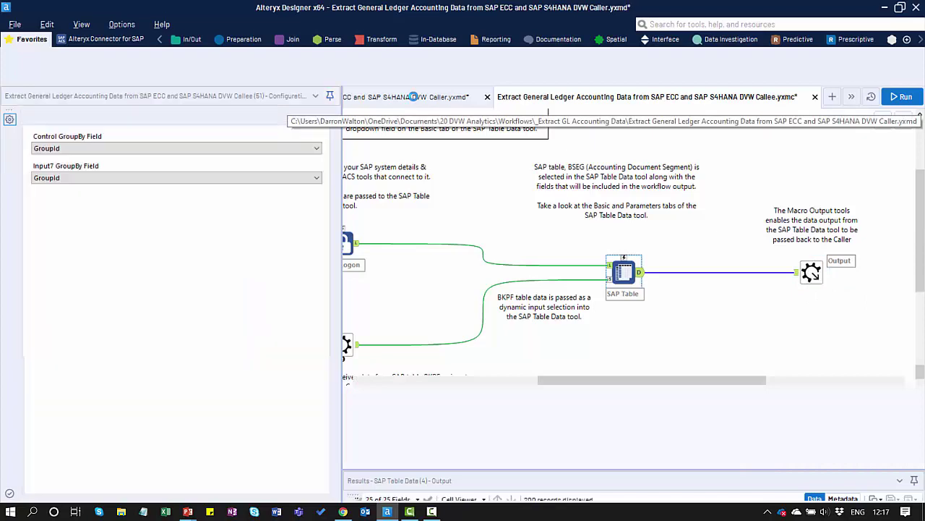
# - Inspect the BKPF–BSEG join on BUKRS, BELNR and GJAHR and browse its 191-record, 46-field output
pyautogui.moveTo(591, 464); pyautogui.dragTo(614, 464)
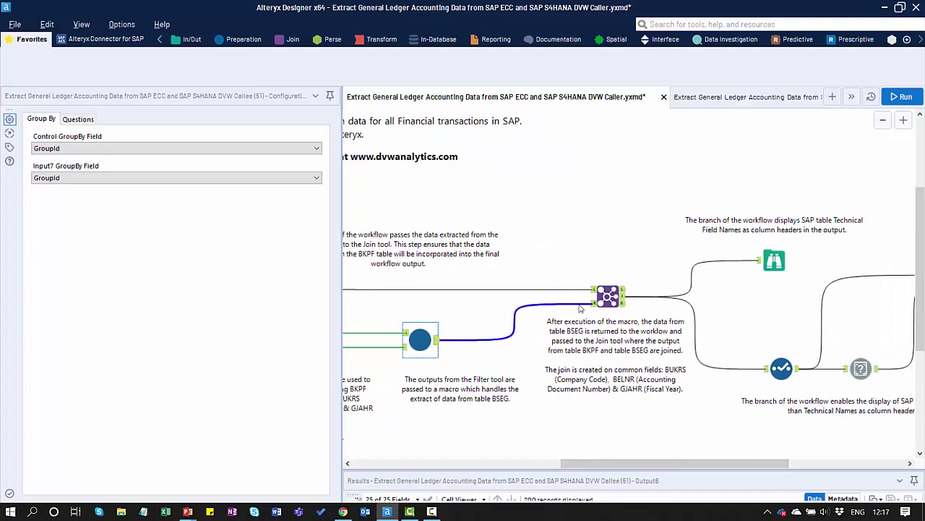
pyautogui.click(600, 292)
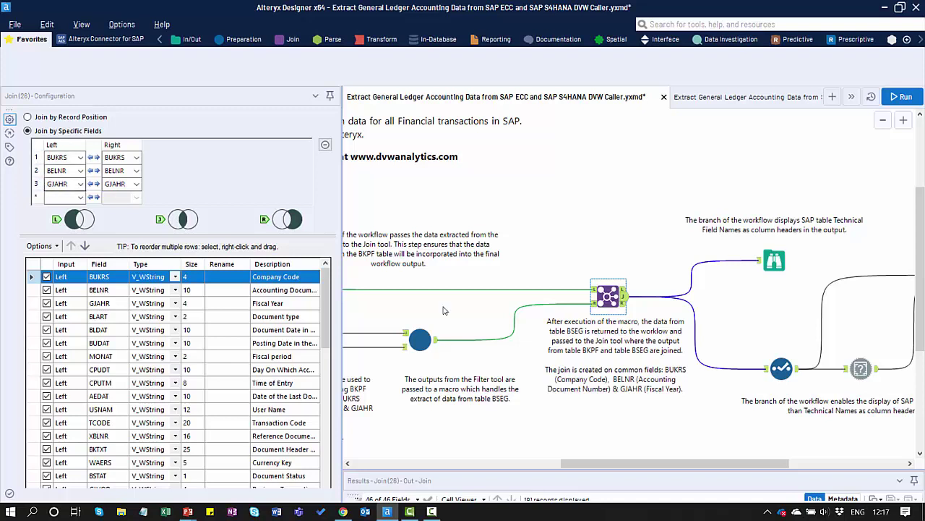
pyautogui.moveTo(608, 463); pyautogui.dragTo(692, 468)
pyautogui.click(561, 269)
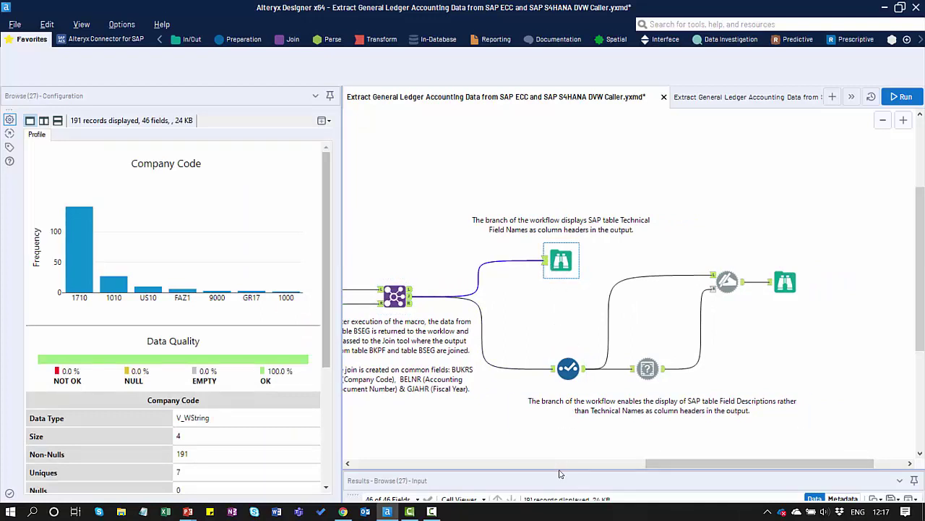
# - Enlarge the results to scan the 191 joined records, then open the Select tool's field list
pyautogui.moveTo(558, 469); pyautogui.dragTo(559, 394)
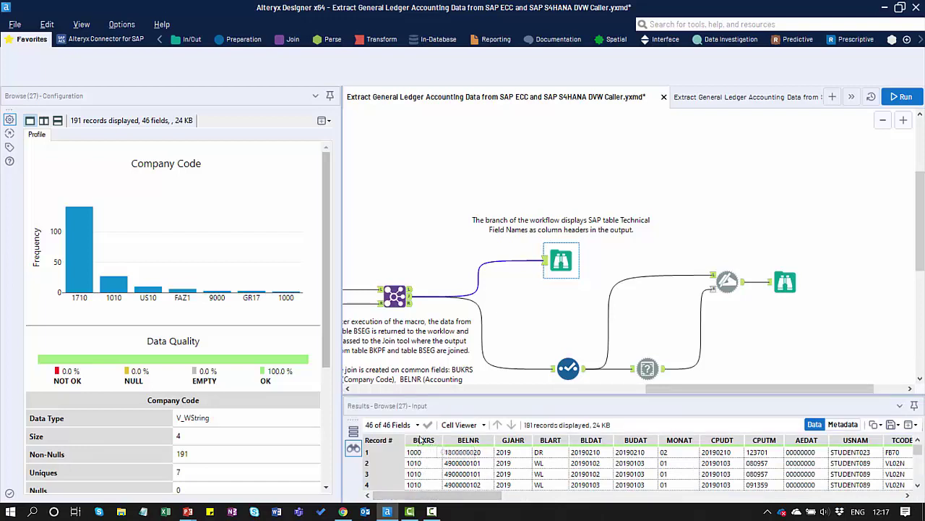
pyautogui.moveTo(429, 500)
pyautogui.mouseDown()
pyautogui.moveTo(602, 497)
pyautogui.moveTo(424, 493)
pyautogui.mouseUp()
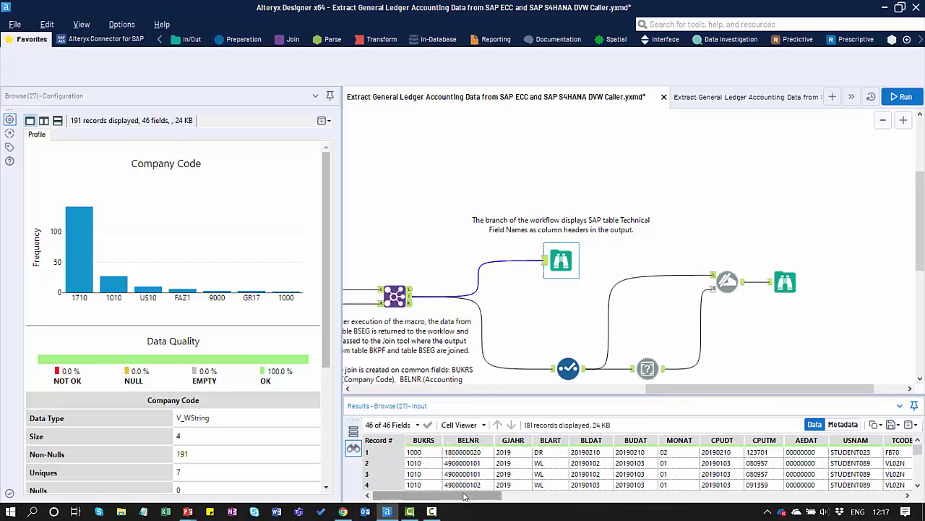
pyautogui.moveTo(464, 495); pyautogui.dragTo(493, 495)
pyautogui.click(567, 369)
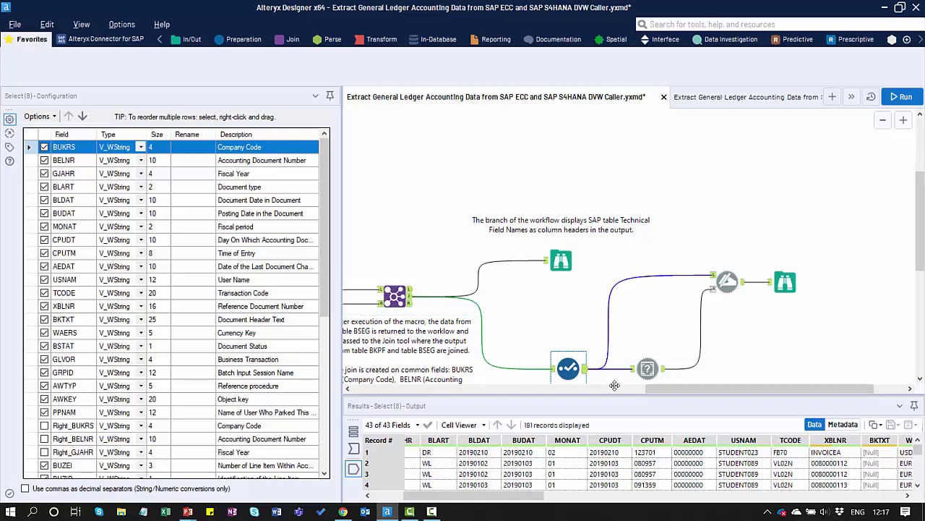
# - Show the final Browse output in an enlarged Results pane: 191 records, 43 fields with headers like Company Code
pyautogui.moveTo(684, 397); pyautogui.dragTo(684, 428)
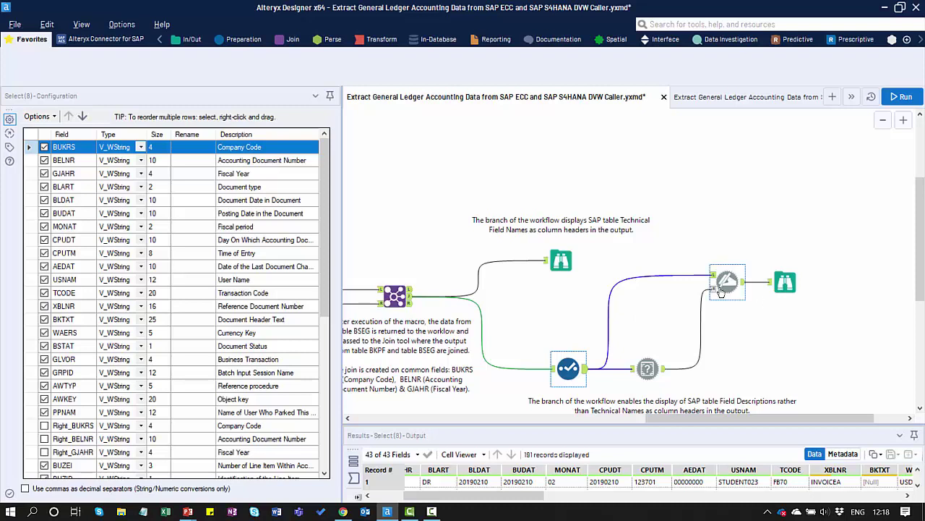
pyautogui.click(790, 285)
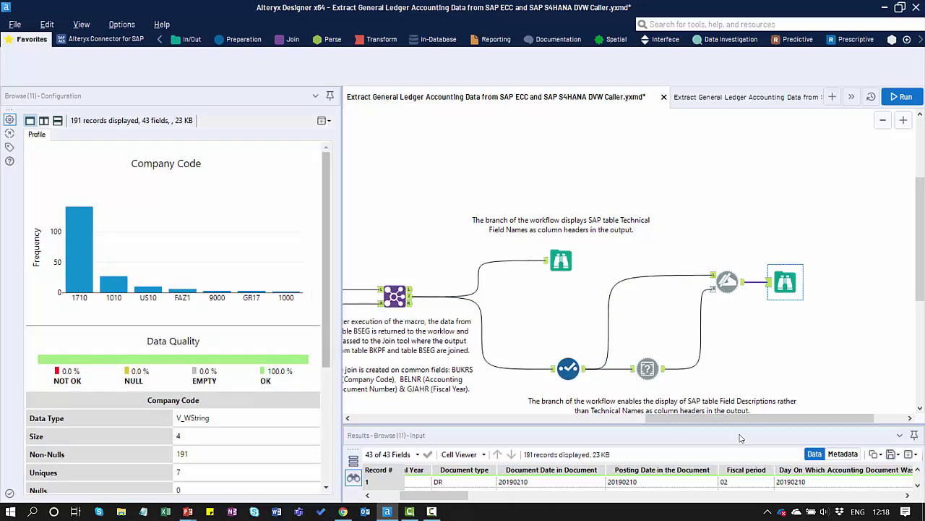
pyautogui.moveTo(720, 425); pyautogui.dragTo(720, 279)
pyautogui.moveTo(454, 493); pyautogui.dragTo(412, 503)
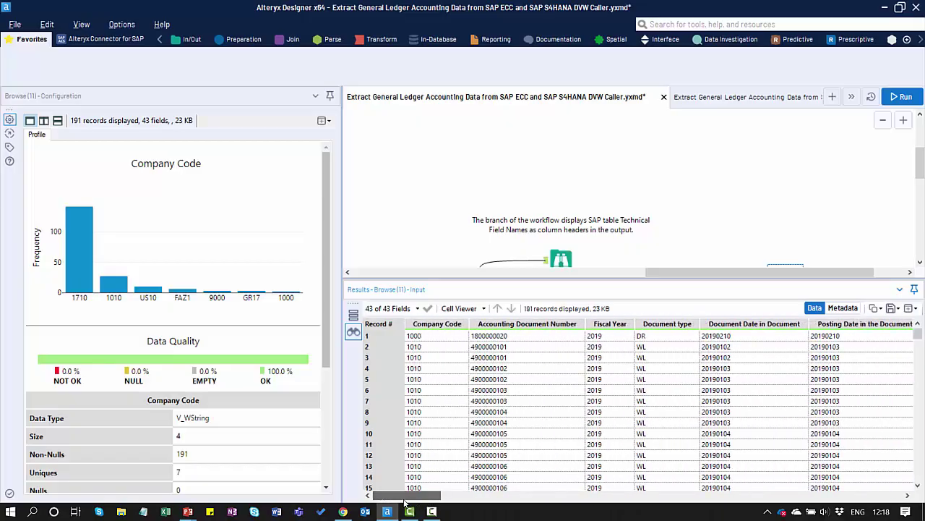